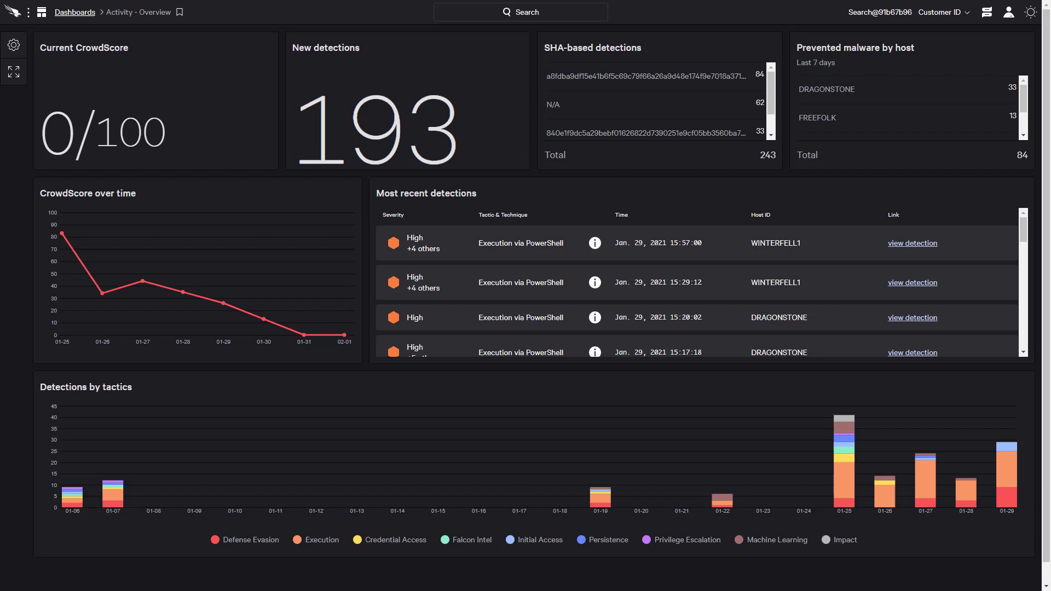
Open the Falcon Forensics dashboards and check the Aid and Systemname filter choices on Deployment Status.
left_click(22, 17)
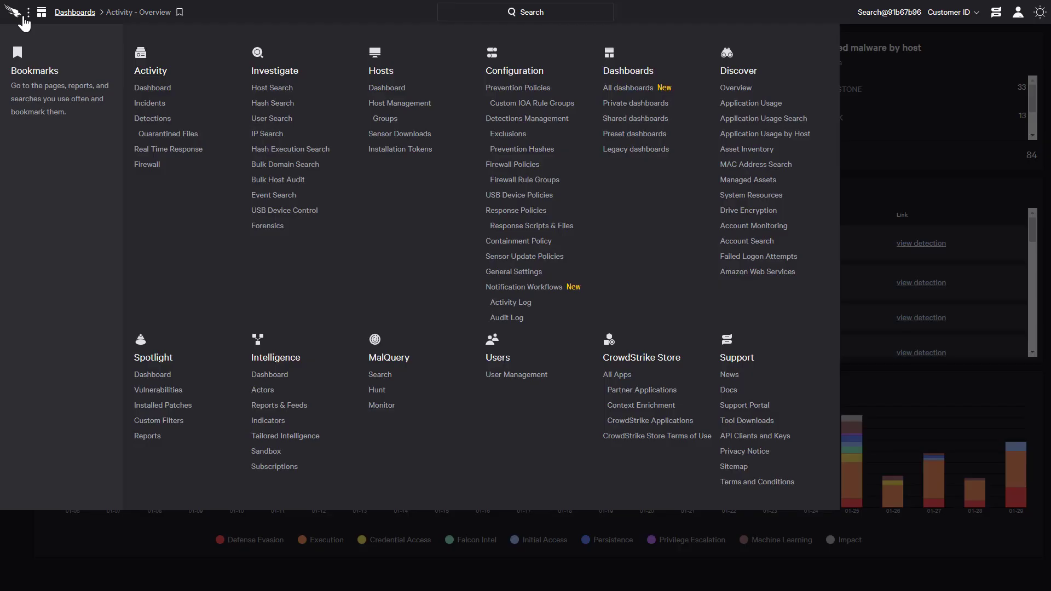
left_click(284, 235)
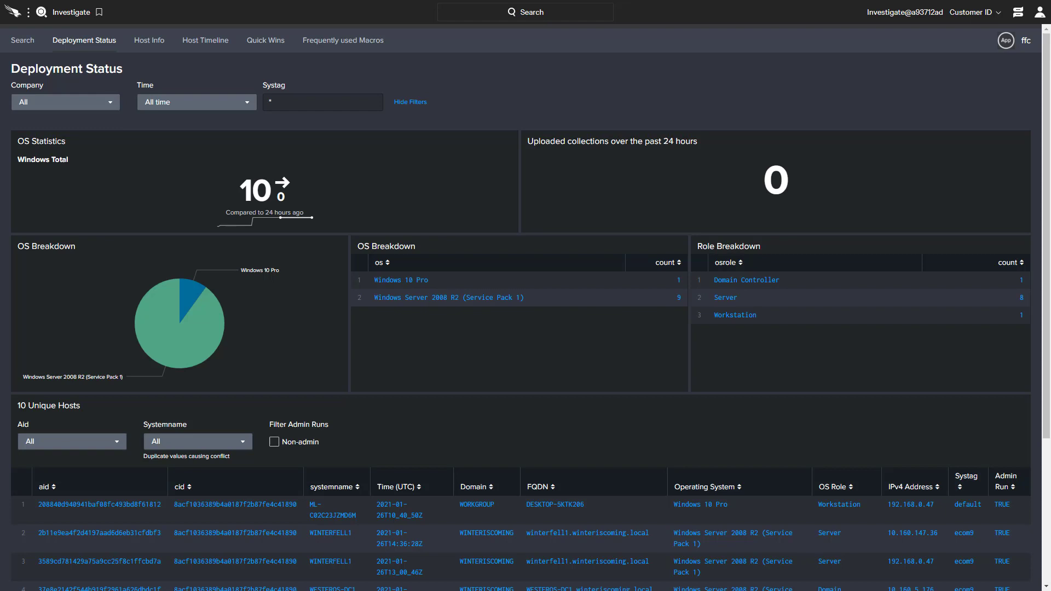
left_click(116, 443)
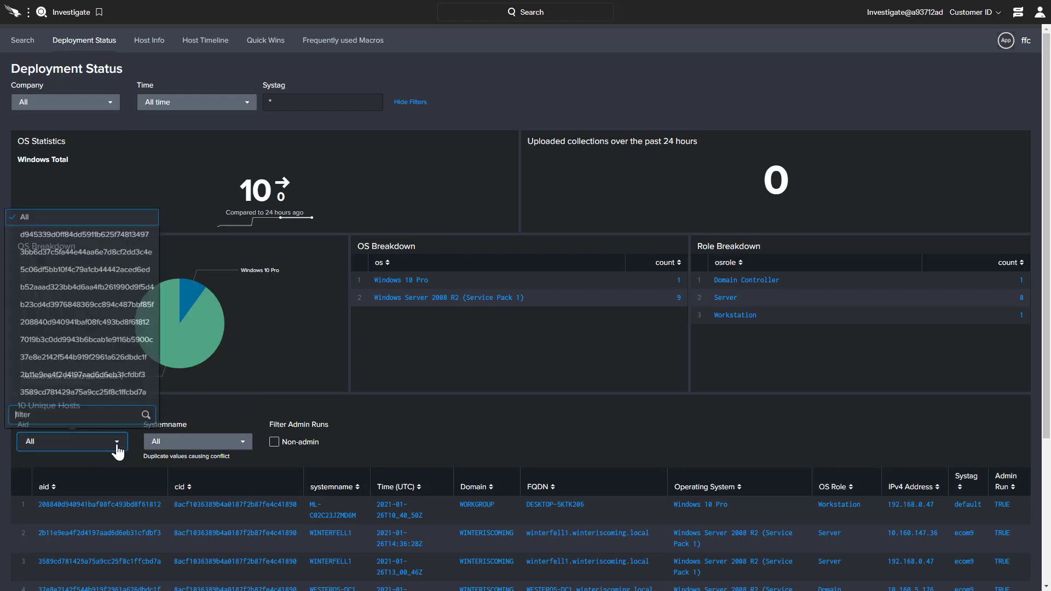
left_click(118, 450)
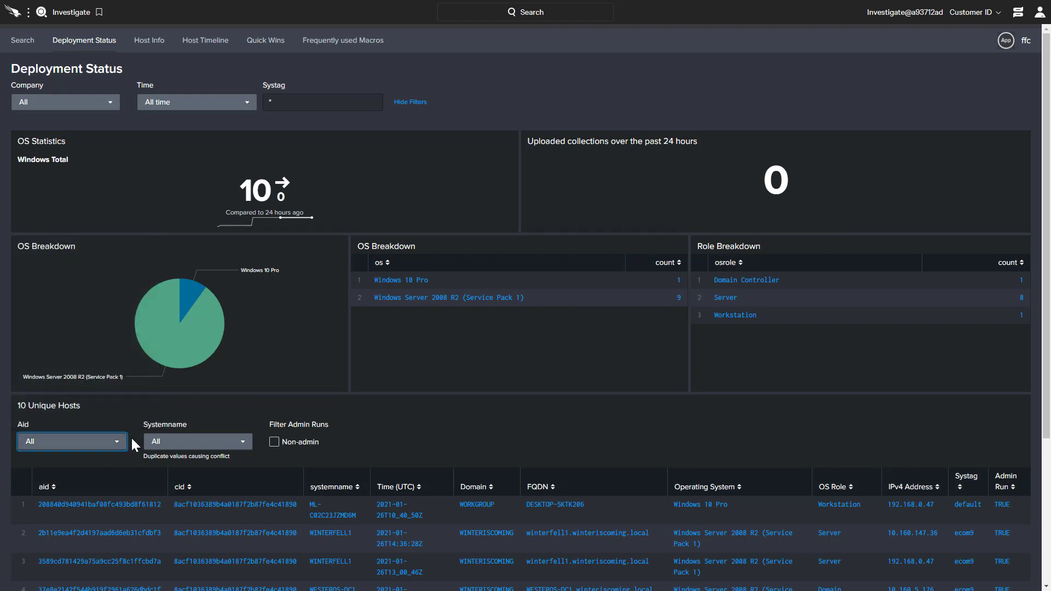
left_click(242, 449)
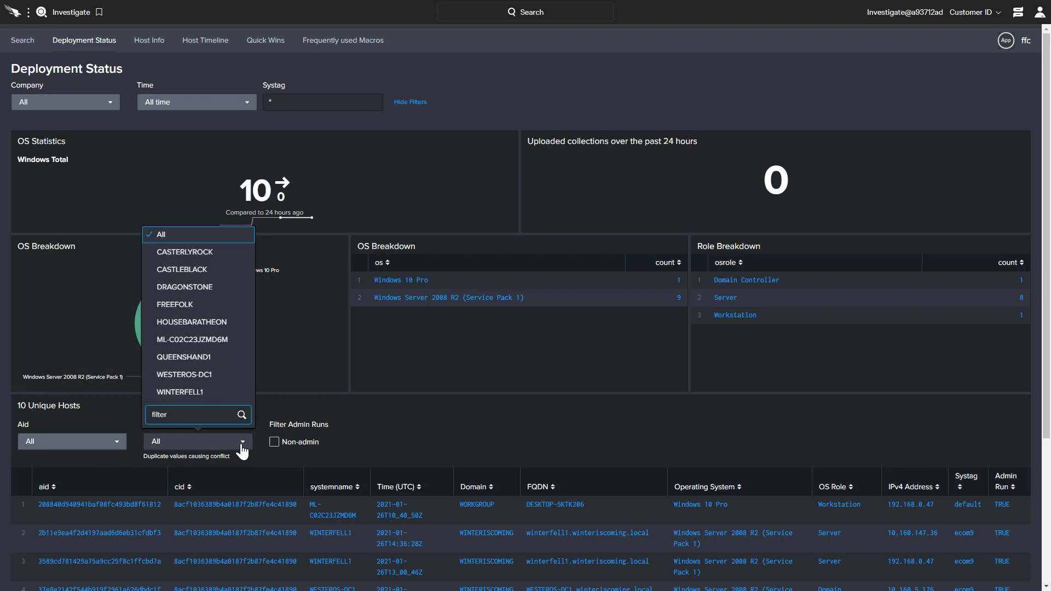
left_click(242, 450)
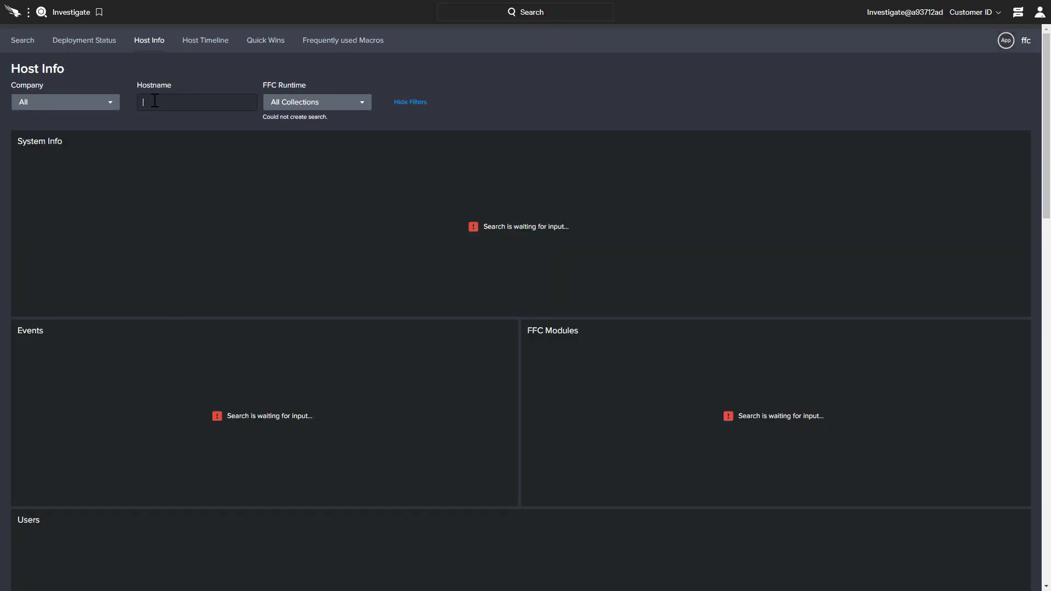
Look up host ML-C02C23JZMD6M and scroll through its System Info, Users and Process Info panels.
type("ML-C02C23JZMD6M")
key("Return")
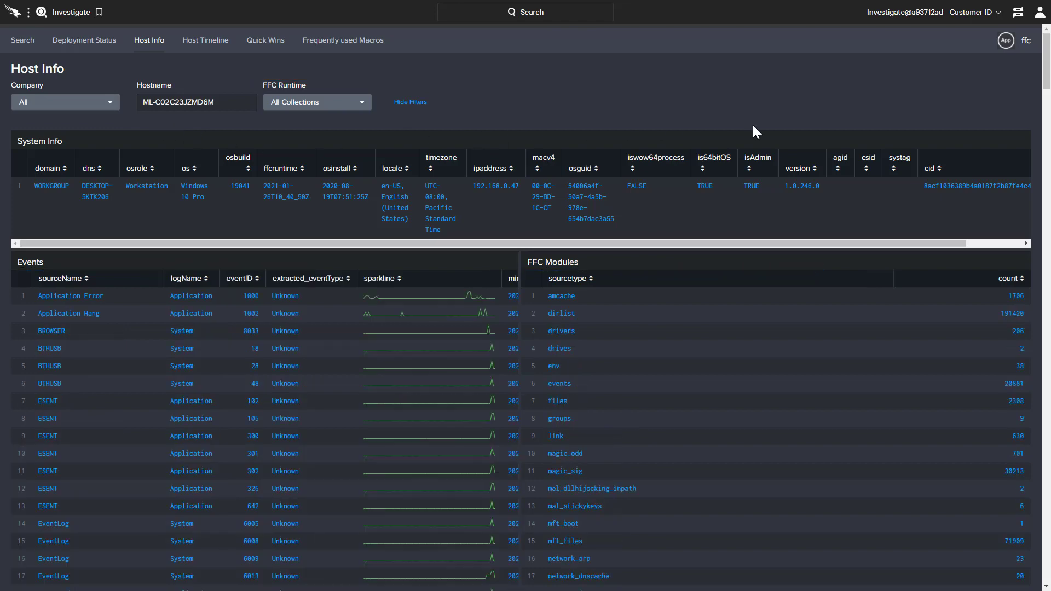
scroll(1043, 68, "down", 4)
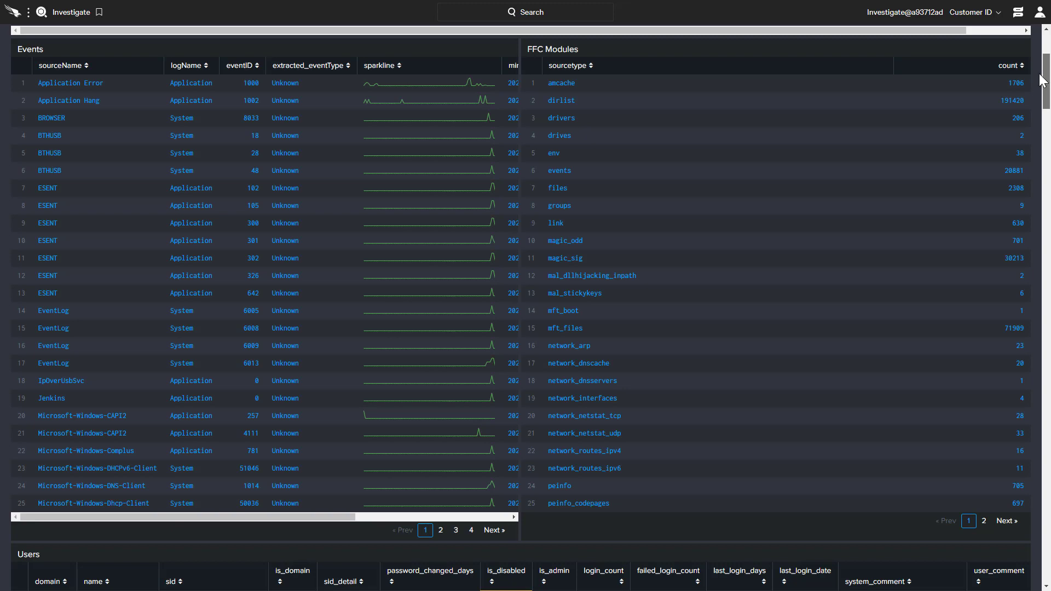
left_click_drag(1041, 74, 1030, 110)
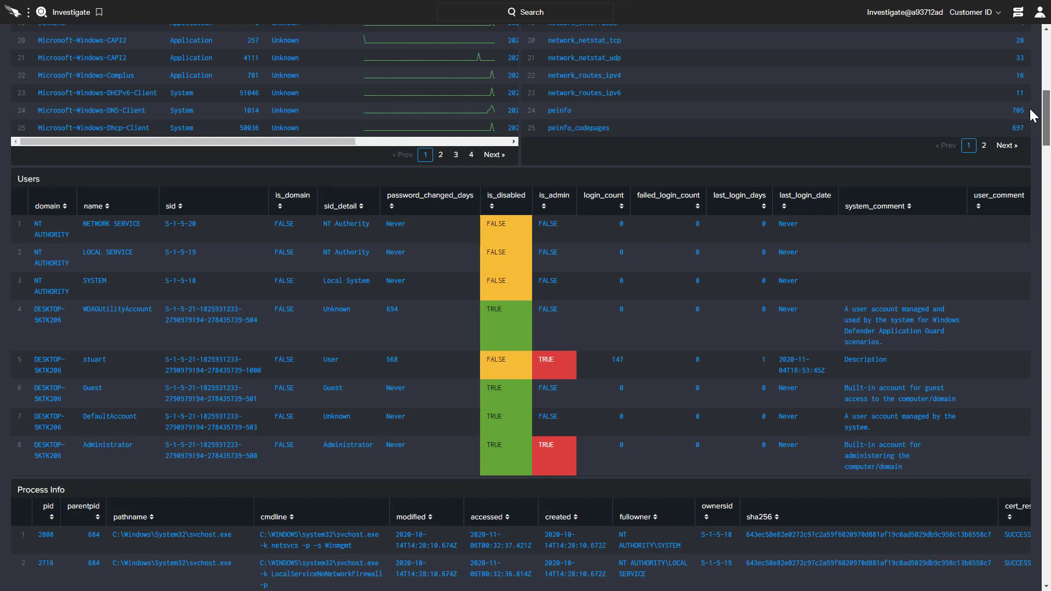
left_click_drag(1033, 115, 1033, 155)
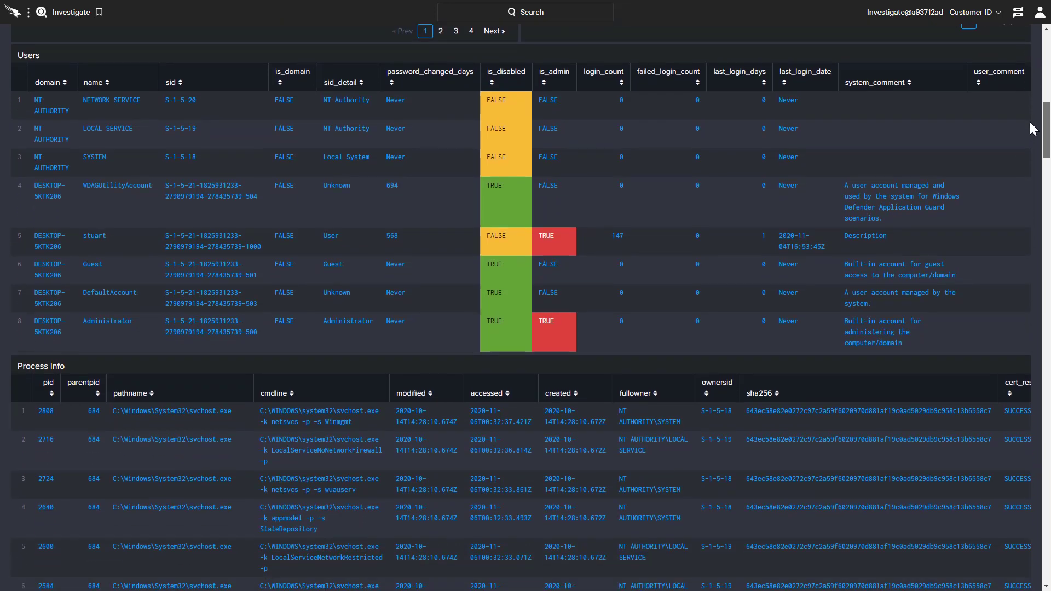
scroll(1033, 155, "down", 1)
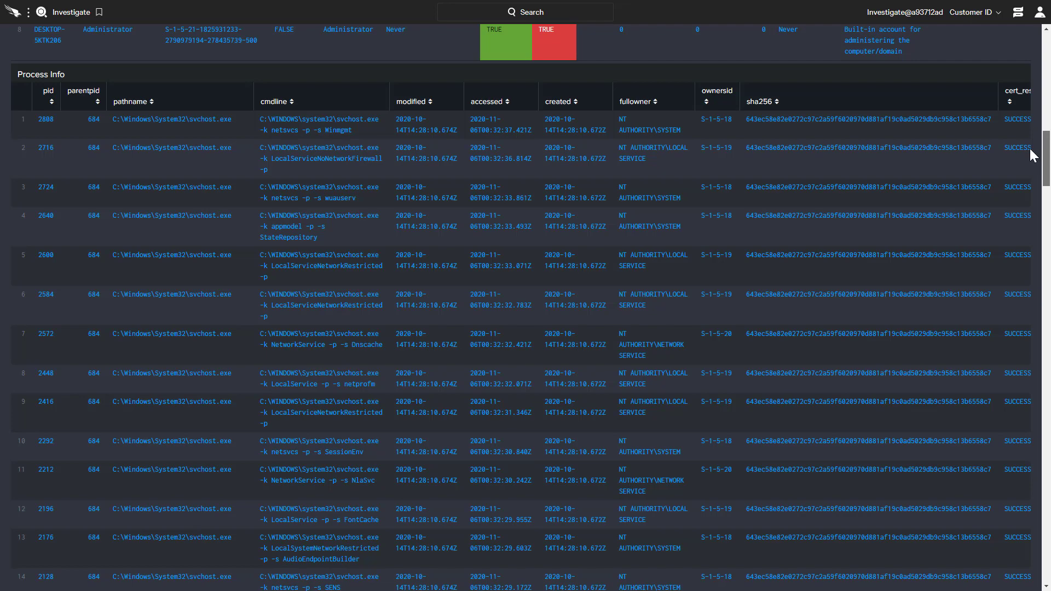
left_click_drag(1032, 154, 1040, 46)
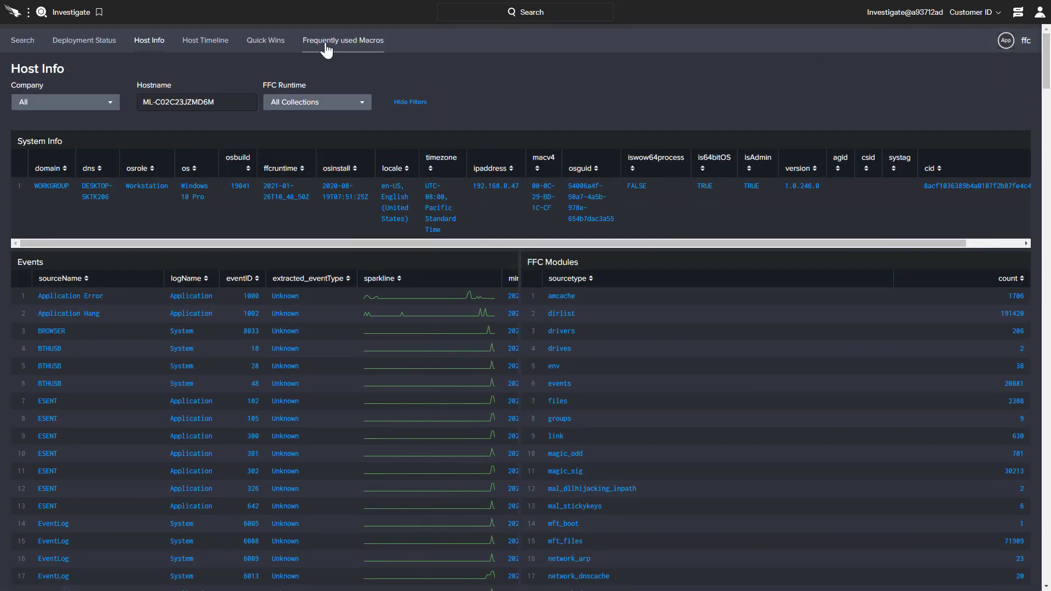
On Host Timeline, enable Multi-System, paste the 2021-01-25T22:55:54Z time of interest, and set a 1 Hour span.
left_click(217, 41)
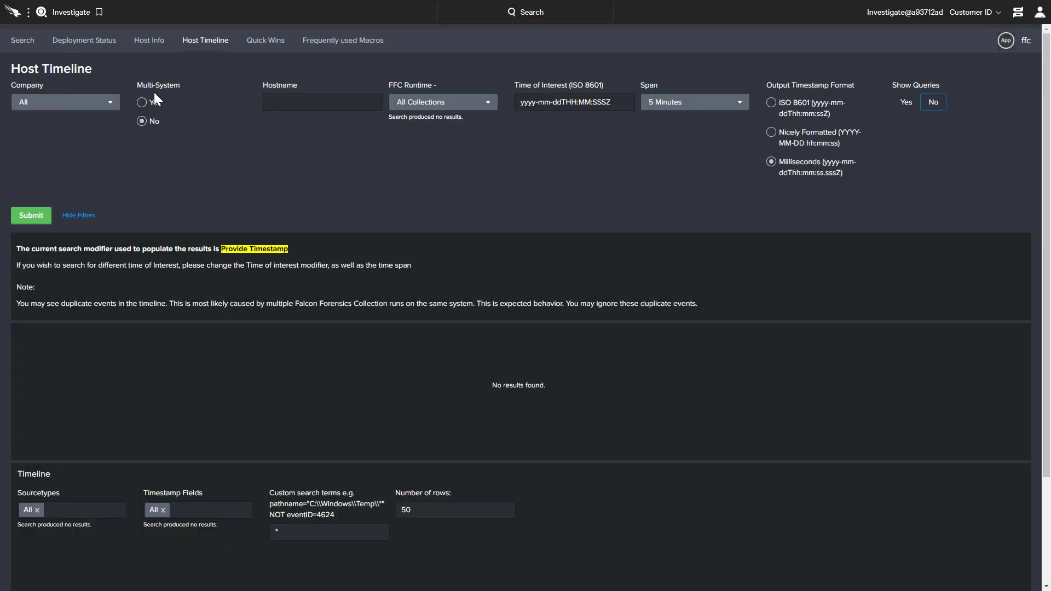
left_click(144, 101)
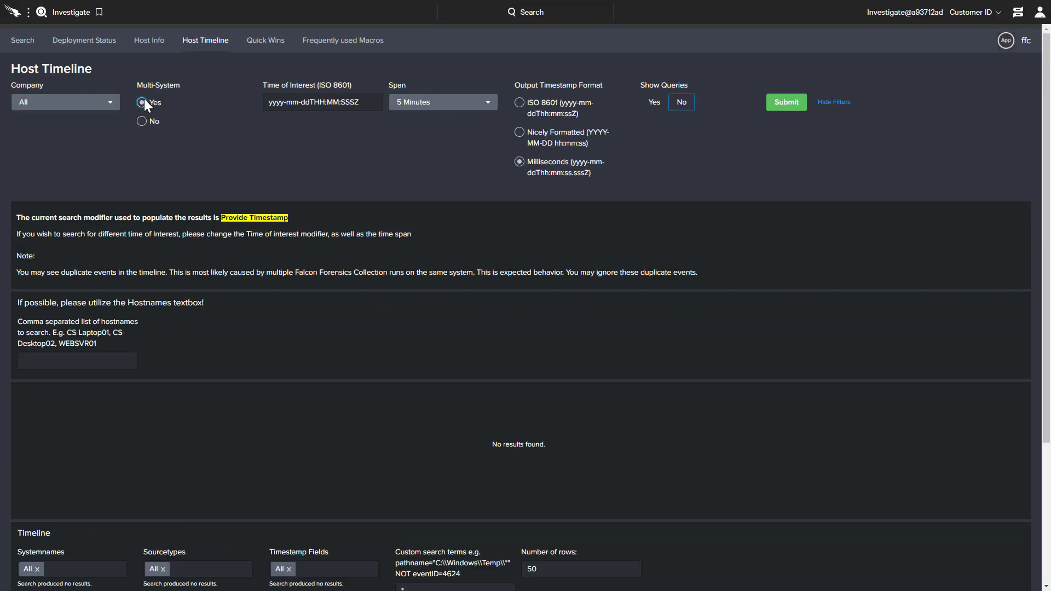
triple_click(377, 105)
type("2021-01-25T22:55:54Z")
left_click(483, 105)
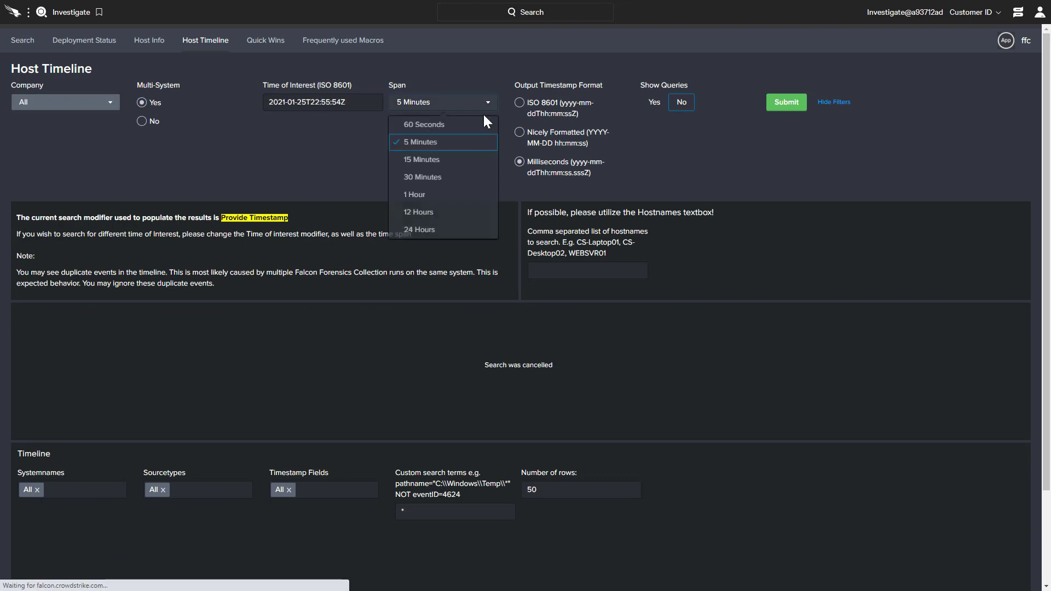
left_click(479, 194)
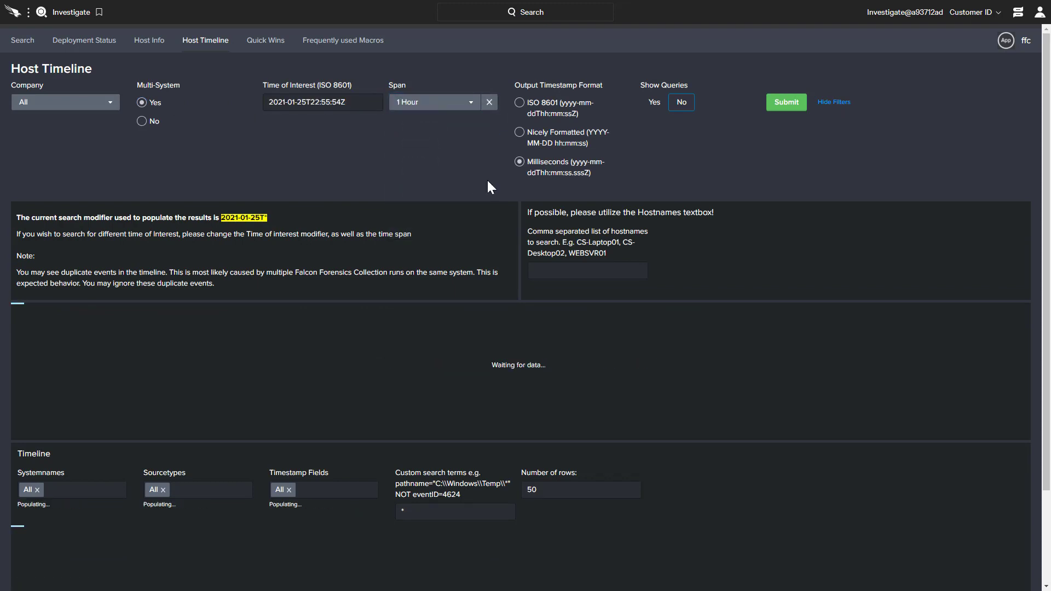
Brush the timeline chart to roughly 10:45–11:00 PM, then go to Quick Wins.
scroll(488, 183, "down", 2)
scroll(489, 184, "down", 1)
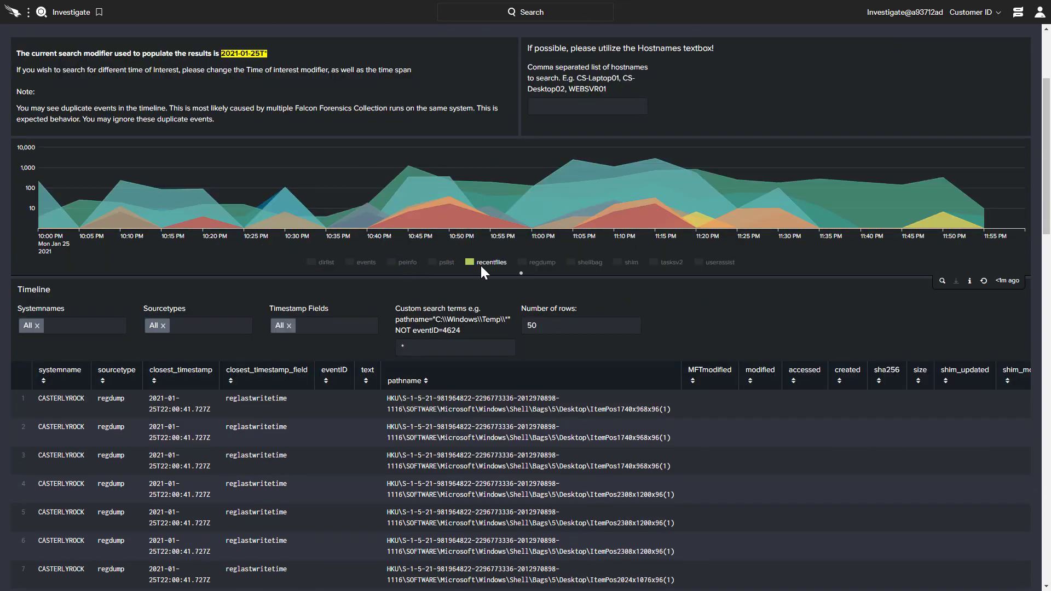
mouse_move(422, 189)
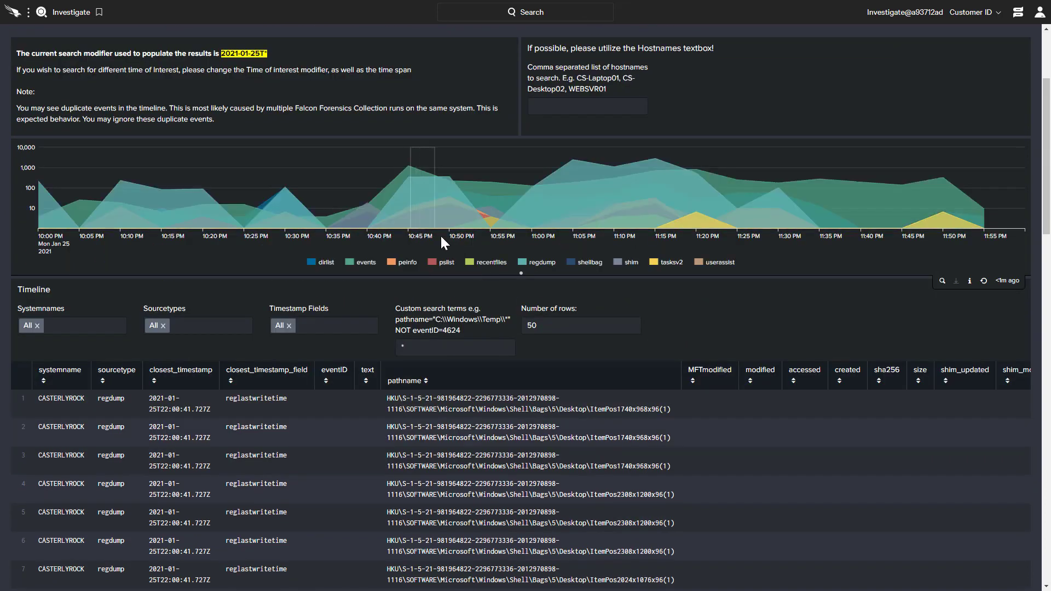
left_click_drag(442, 236, 532, 234)
scroll(531, 232, "up", 2)
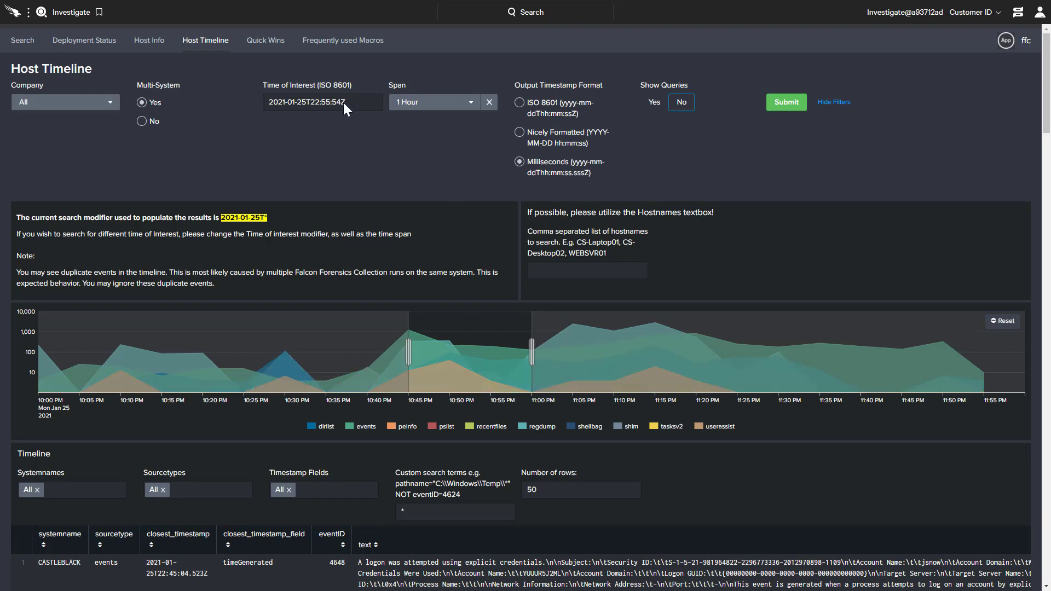
left_click(274, 48)
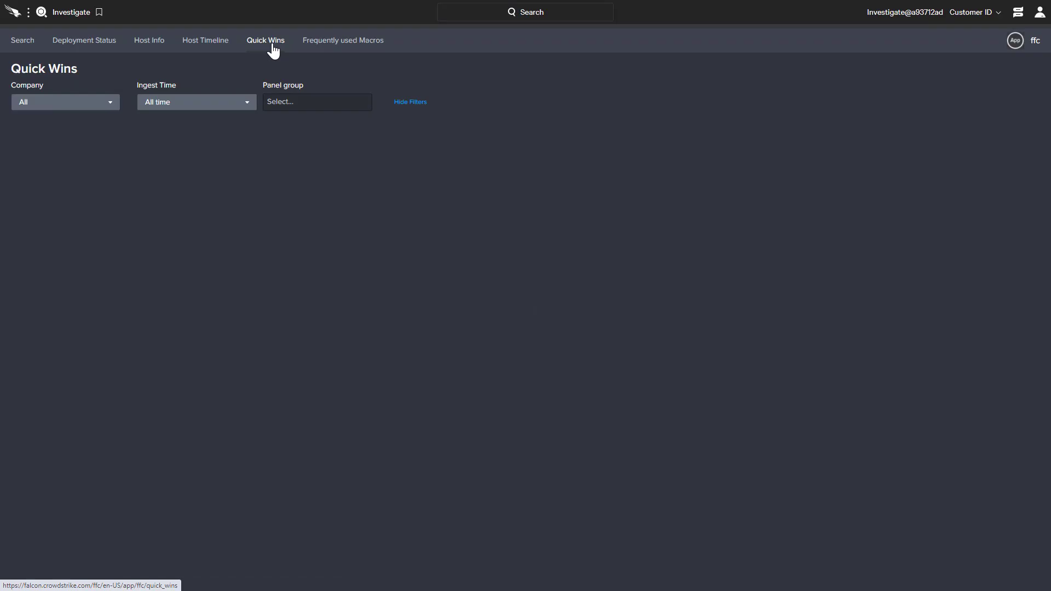
Set the Quick Wins panel group to Execution from Recycle Bin.
left_click(322, 107)
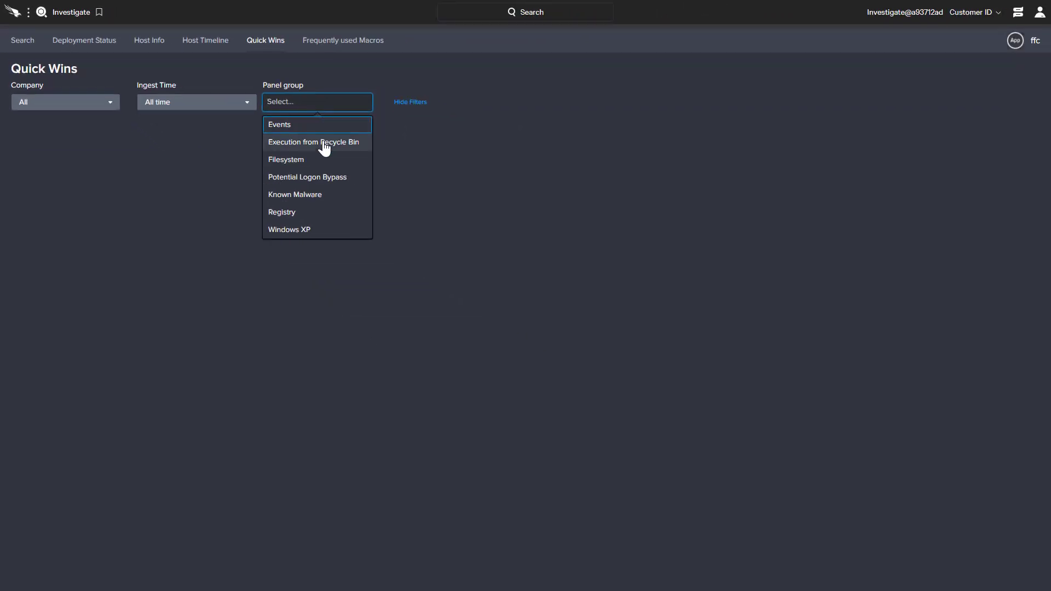
left_click(325, 144)
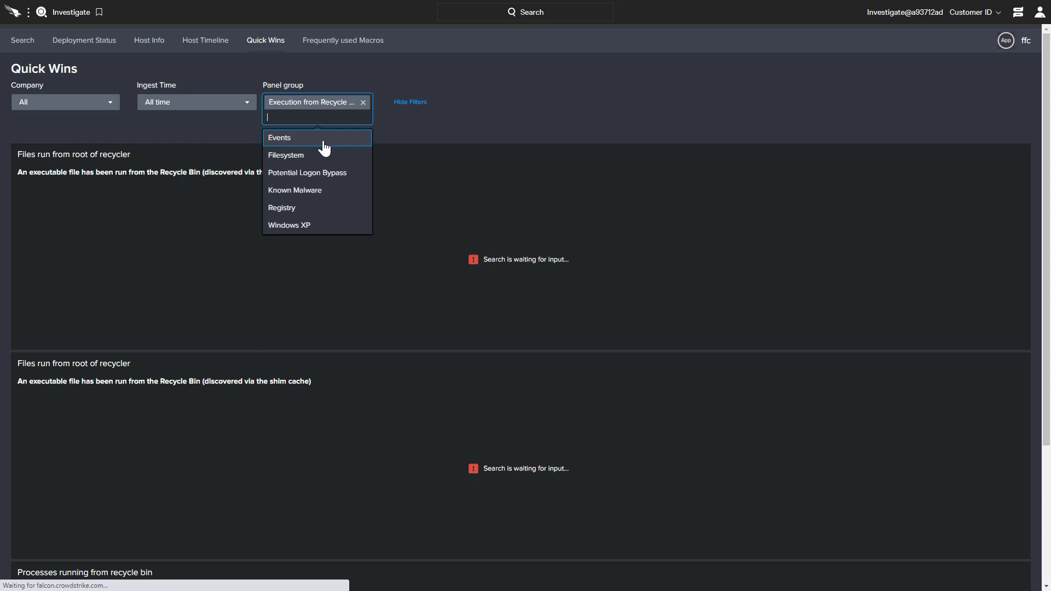
left_click(387, 133)
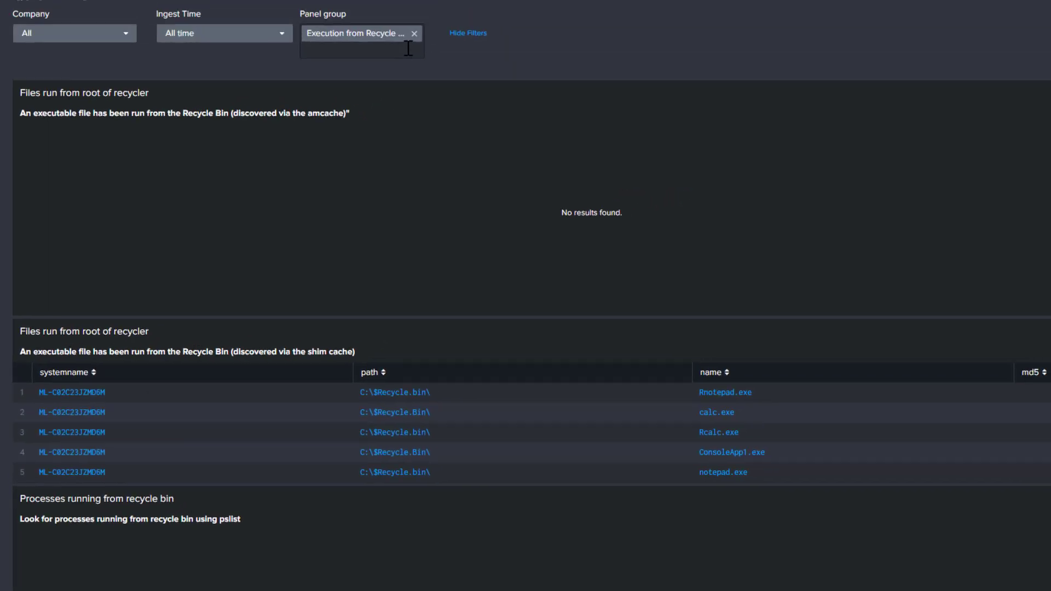
Replace the panel group with Registry to list the Image File Execution Options debugger entries.
left_click(354, 106)
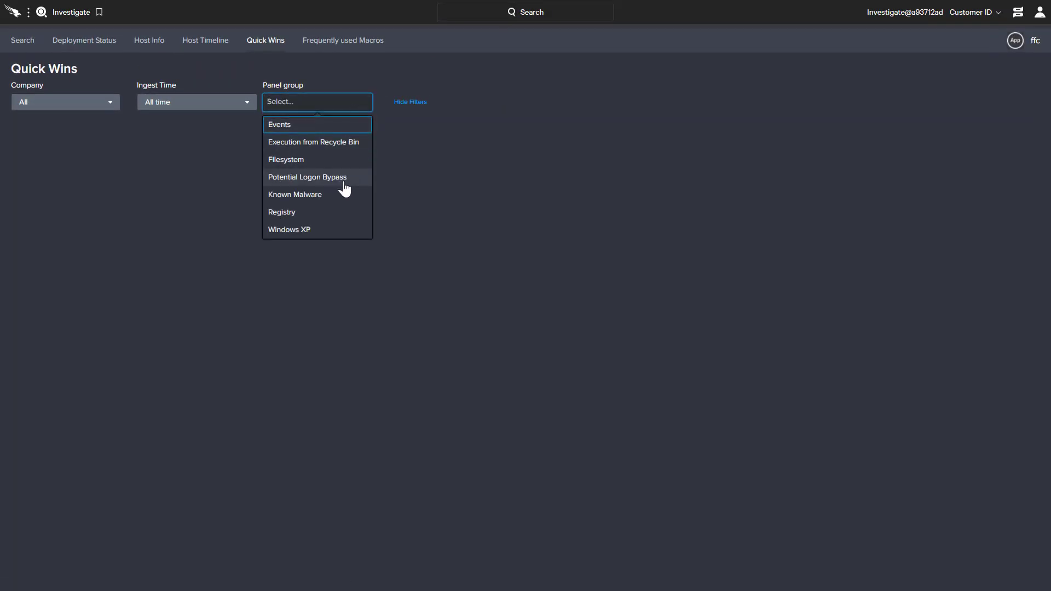
left_click(345, 212)
left_click(435, 121)
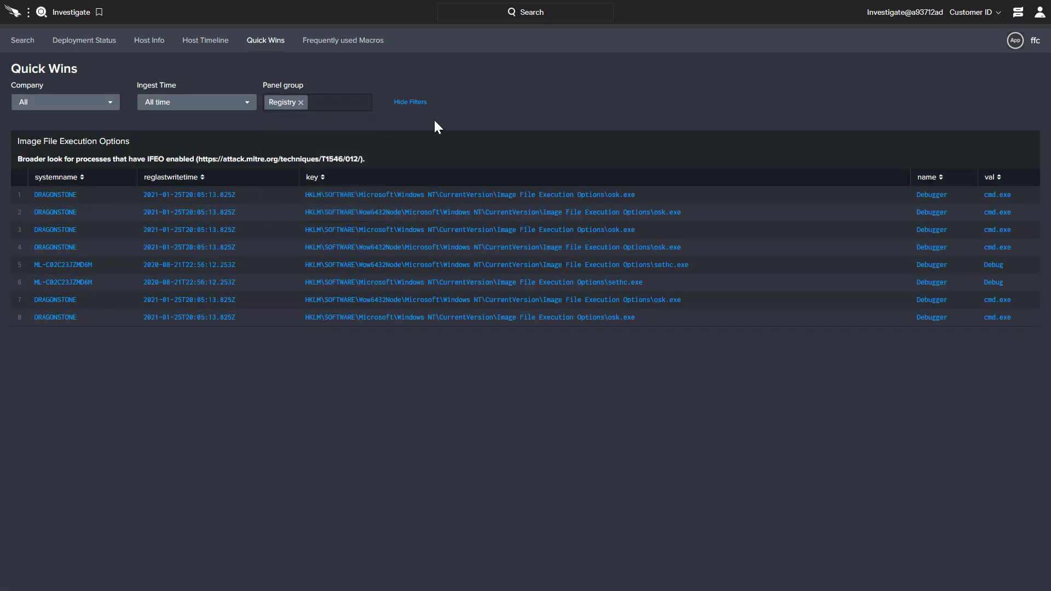